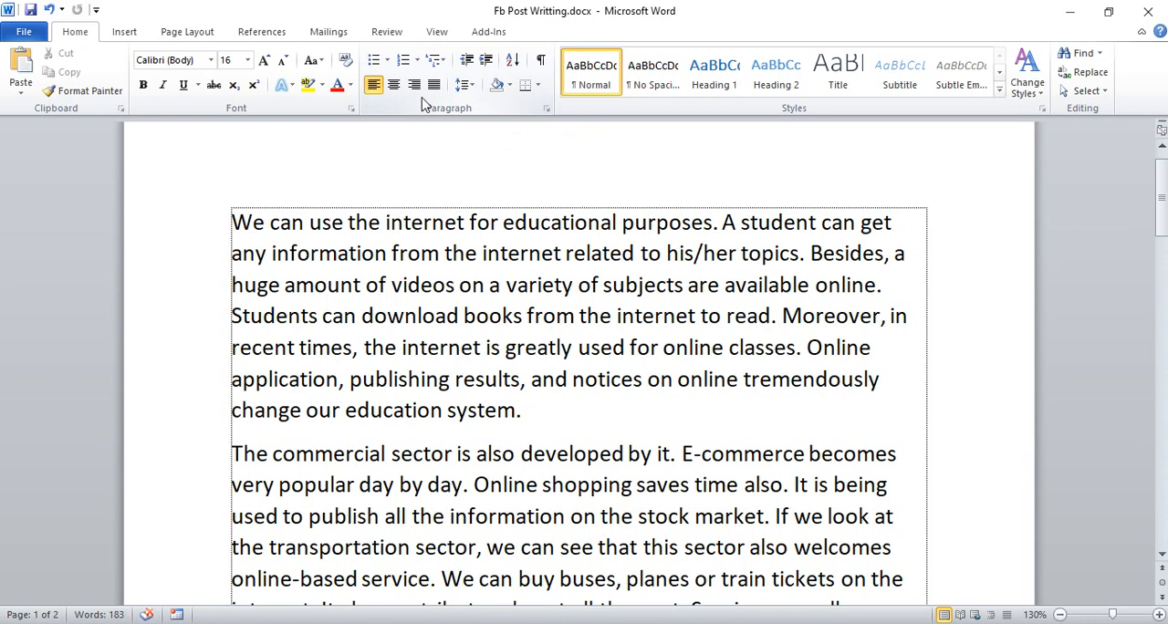
- Select both paragraphs, try left, centre and right alignment on them, and finish with justified alignment
scroll(566, 393, down, 2)
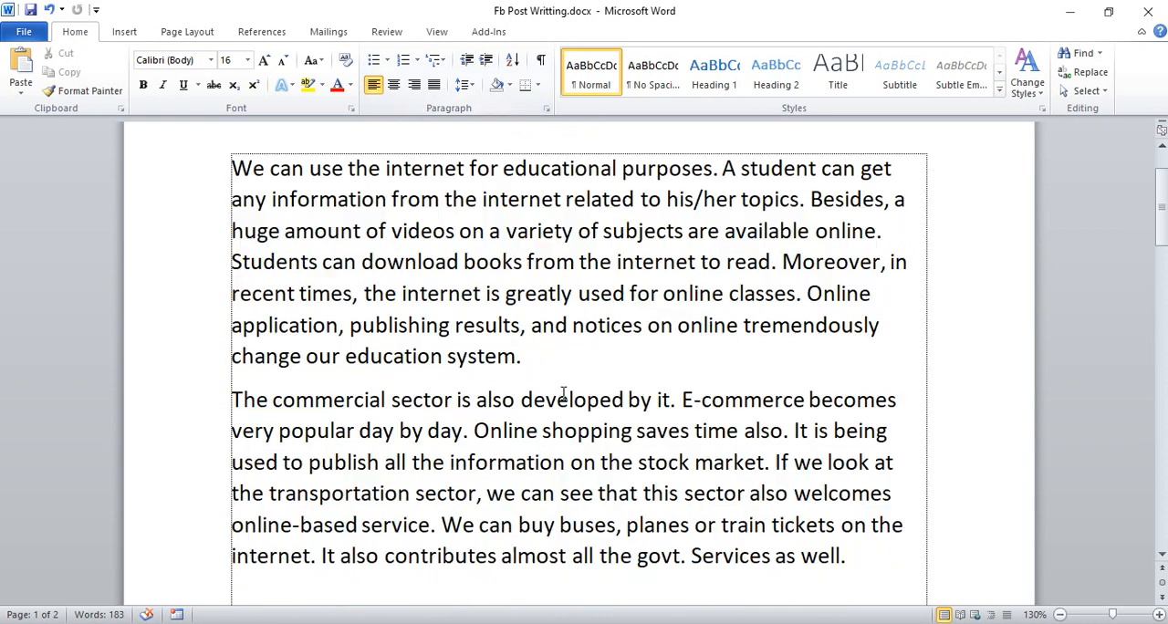
scroll(678, 459, up, 1)
drag(855, 553, 210, 151)
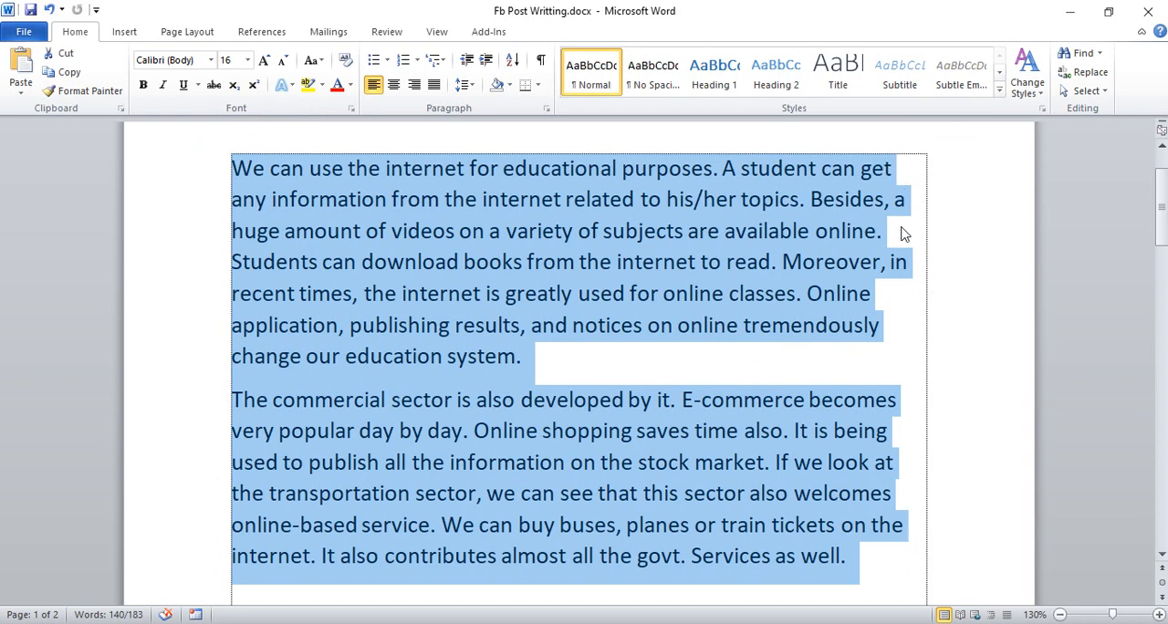
click(372, 86)
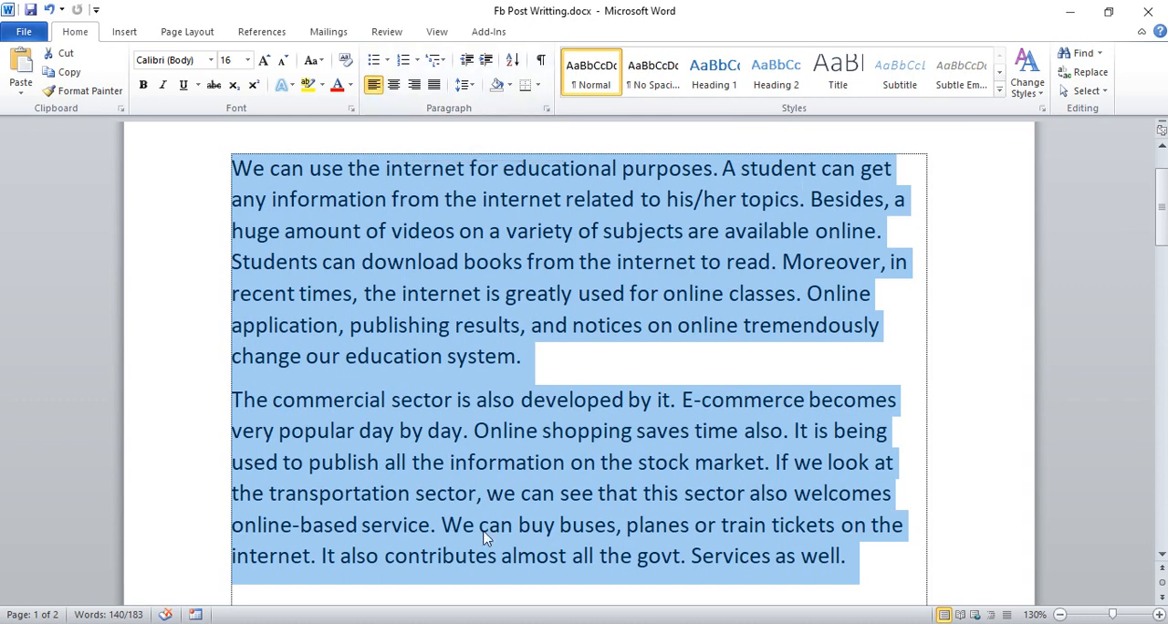
click(394, 85)
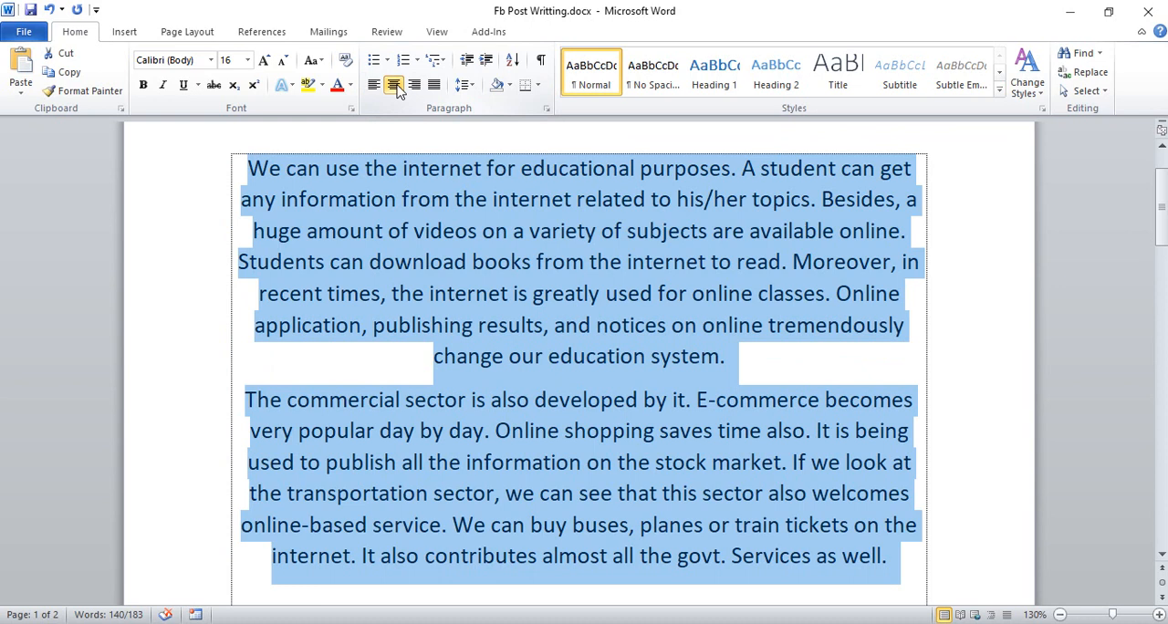
click(415, 84)
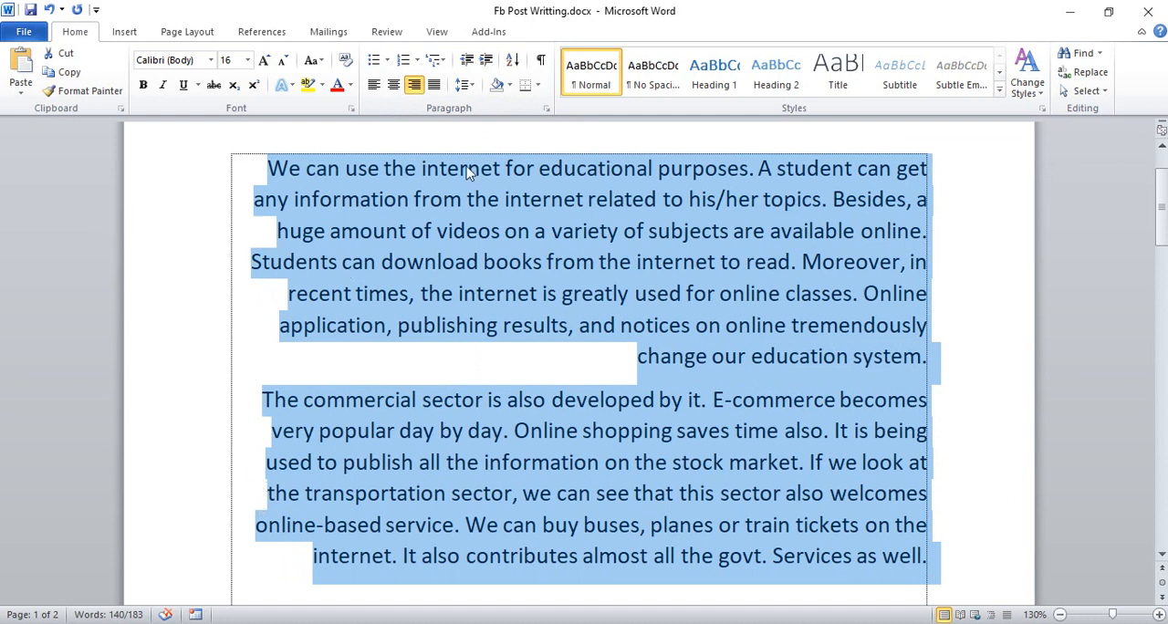
click(435, 85)
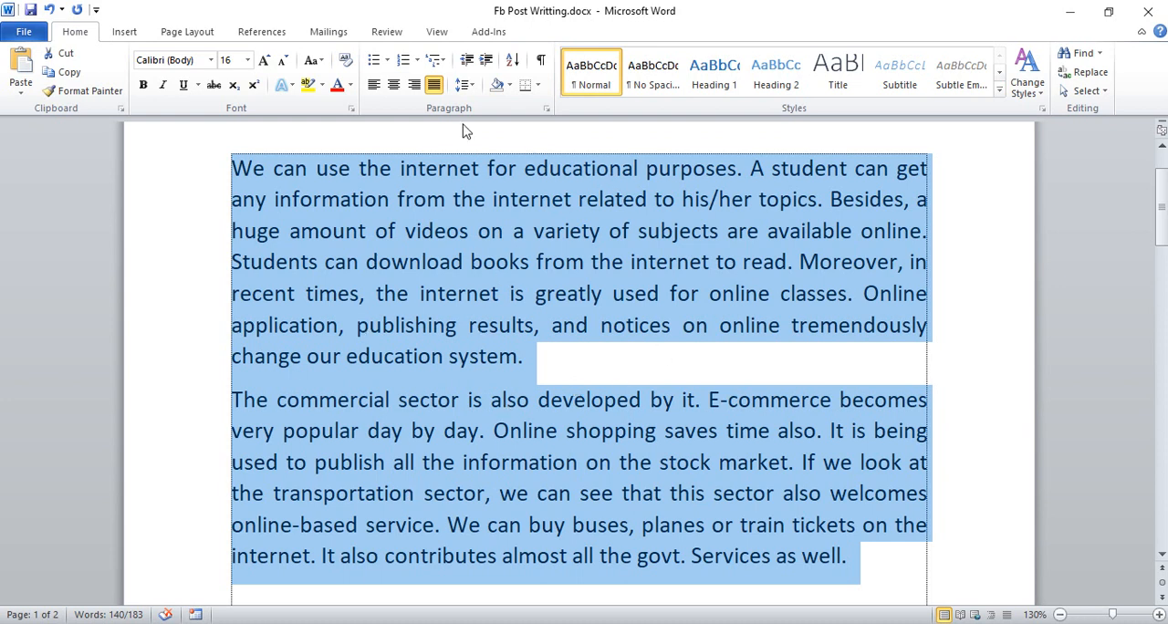
- Set the line spacing of the two selected paragraphs to 2.0 and review the spacing through the text
click(464, 84)
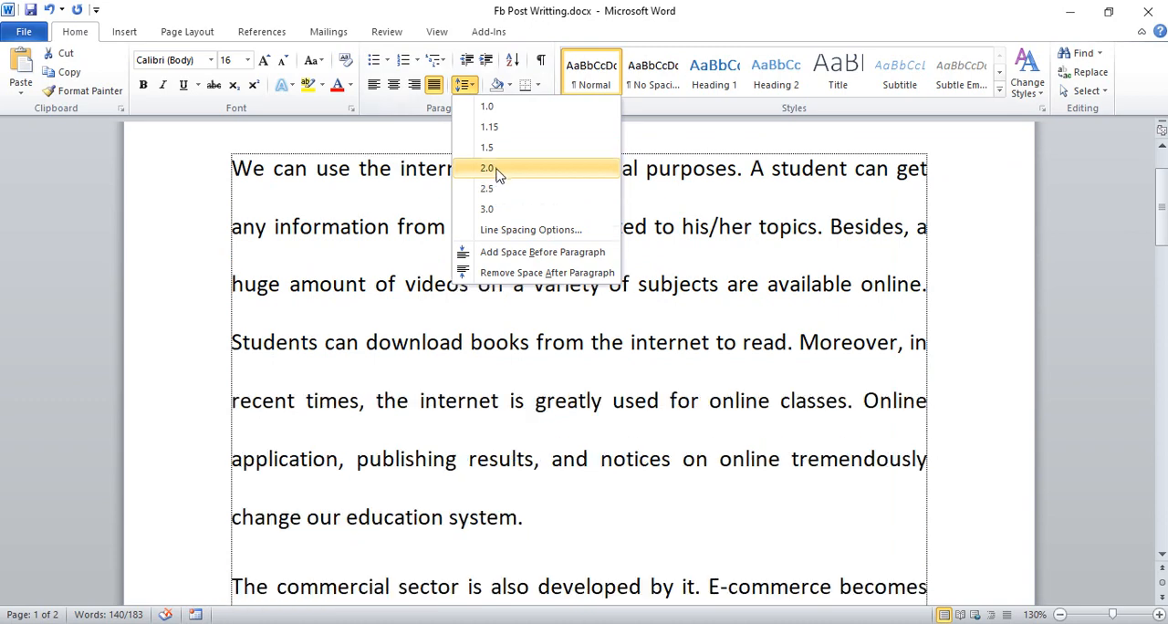
click(494, 168)
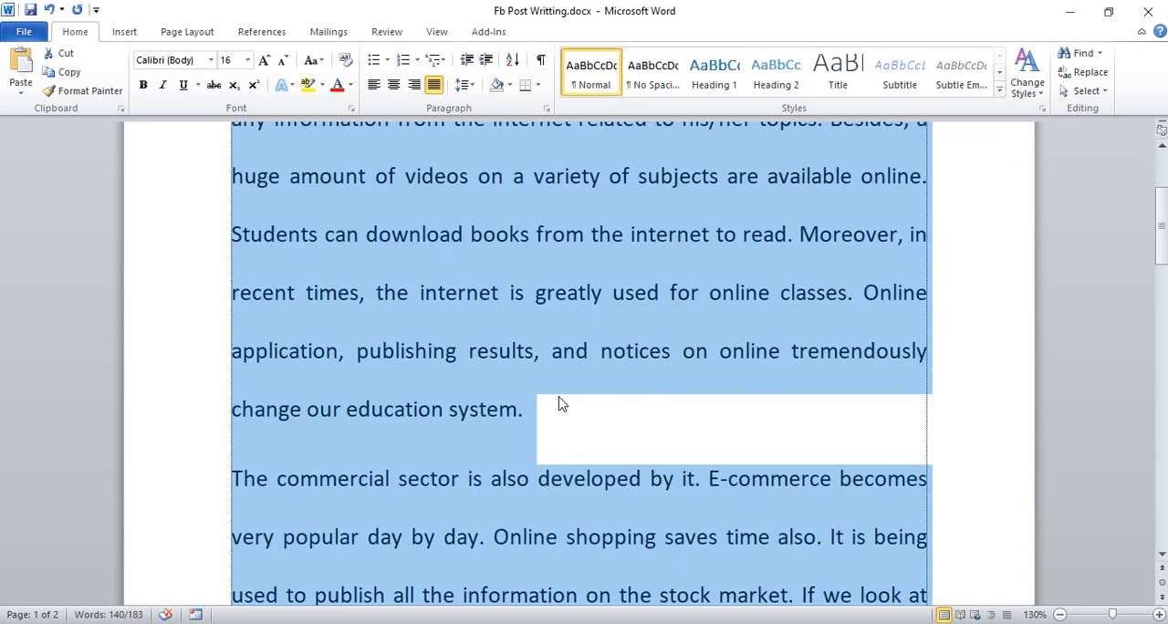
scroll(561, 404, down, 5)
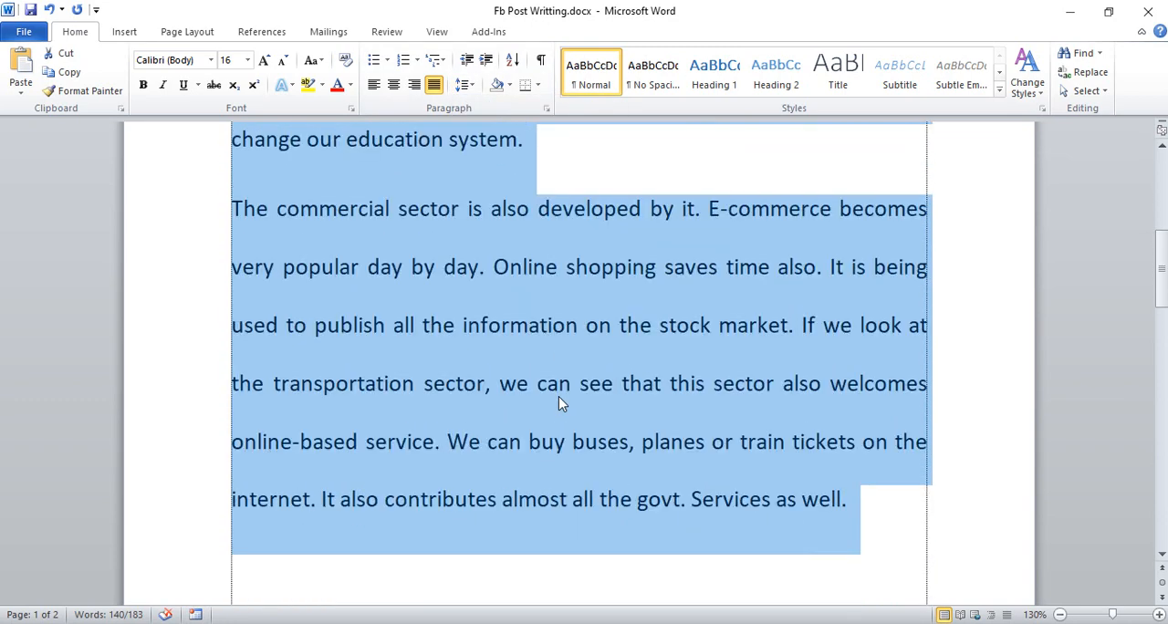
scroll(561, 404, up, 3)
scroll(561, 404, up, 1)
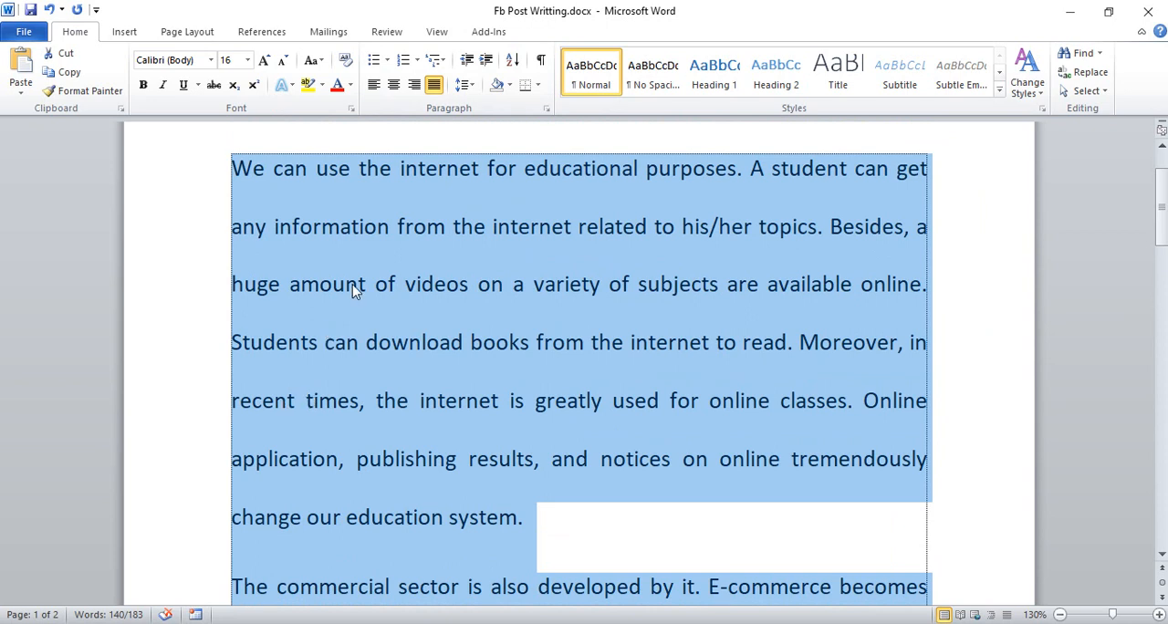
click(471, 87)
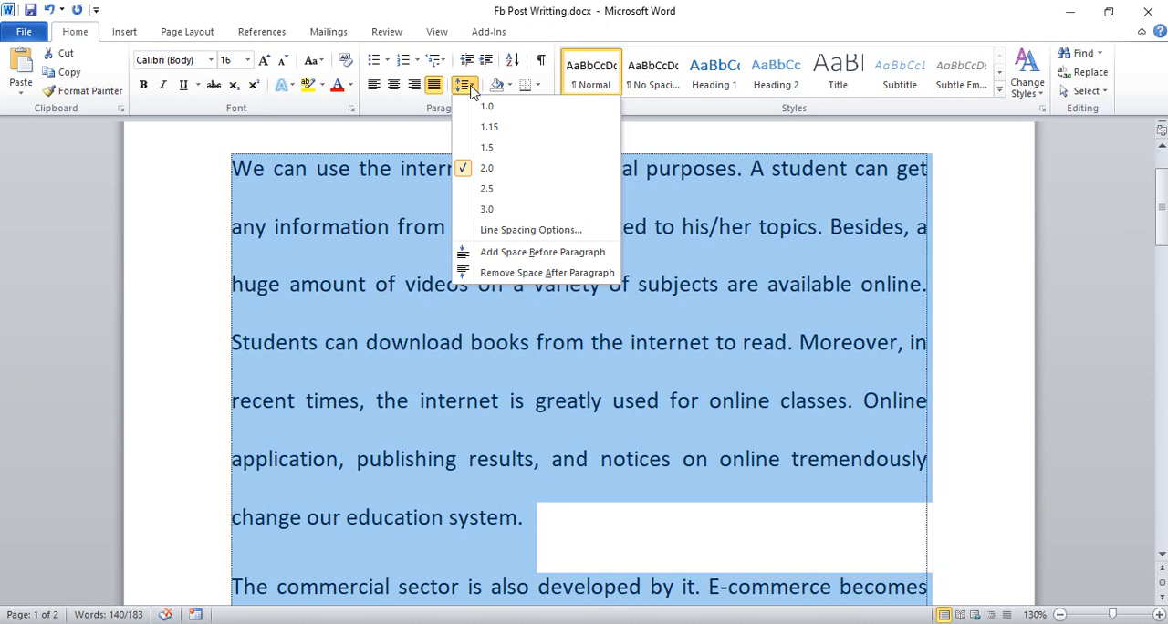
click(391, 494)
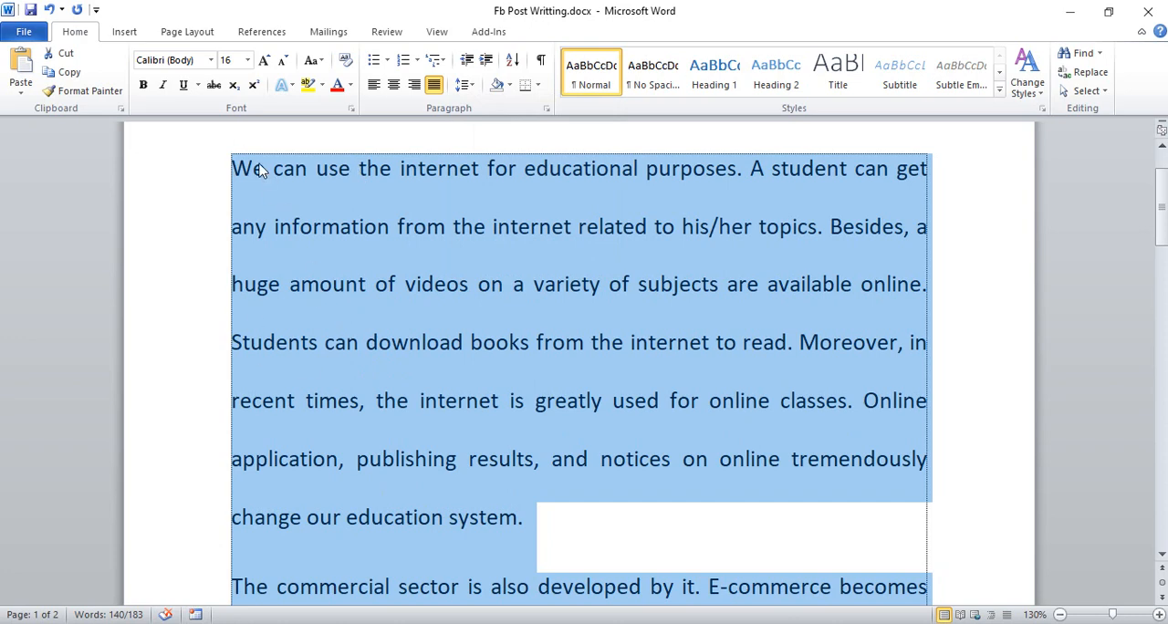
scroll(264, 192, down, 6)
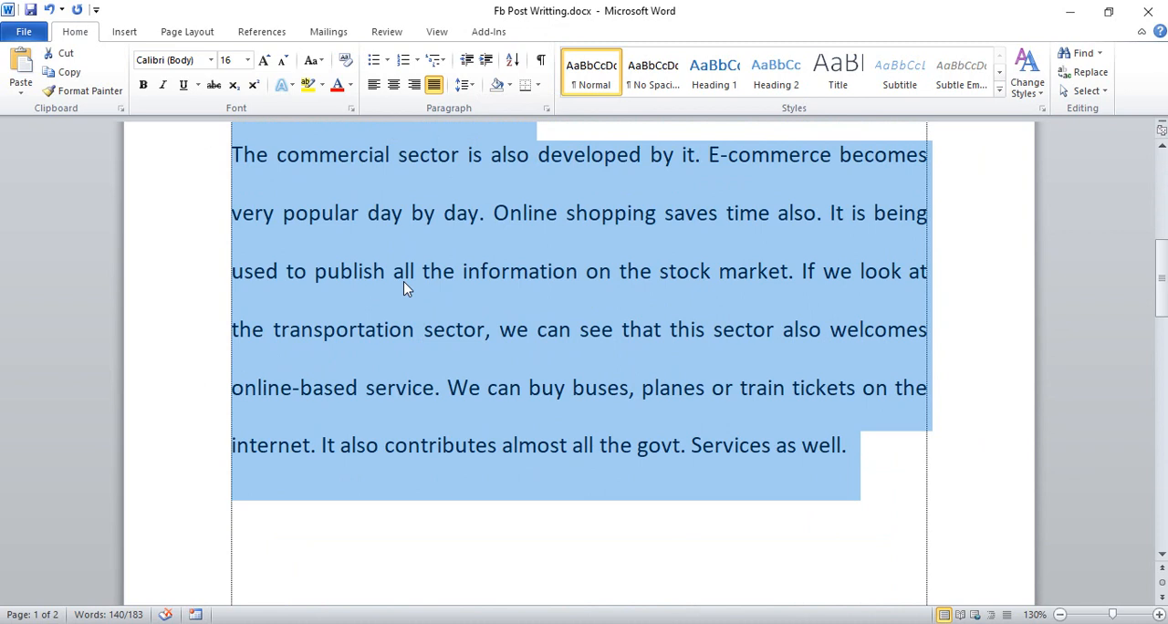
scroll(487, 342, up, 6)
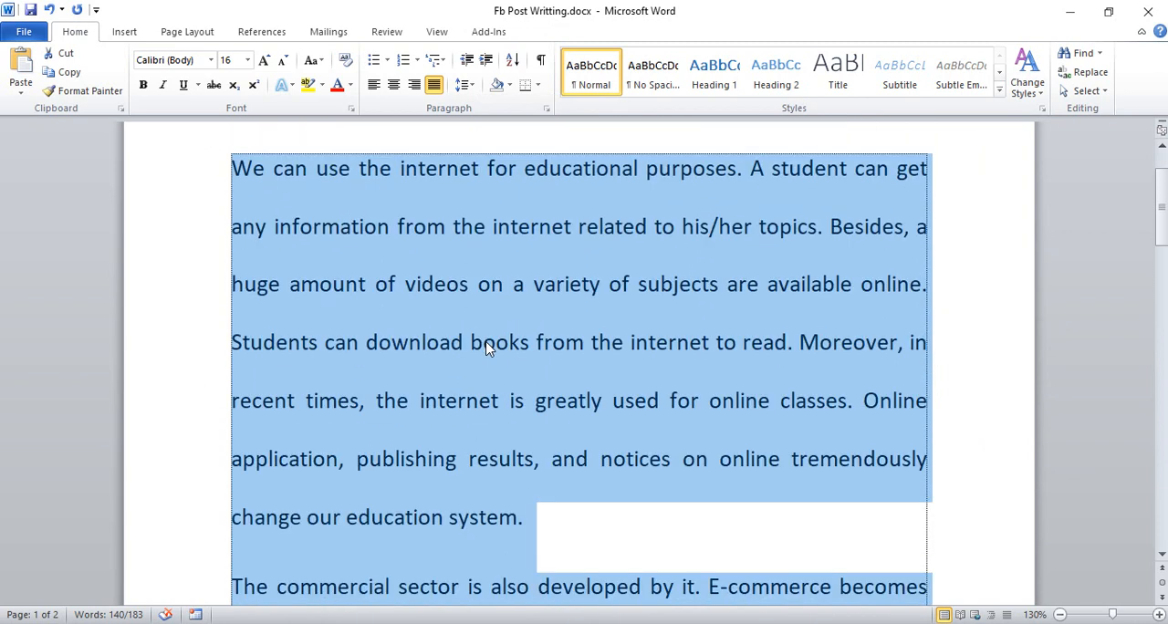
- Remove the space after the two selected paragraphs and set their line spacing to 1.0
click(472, 91)
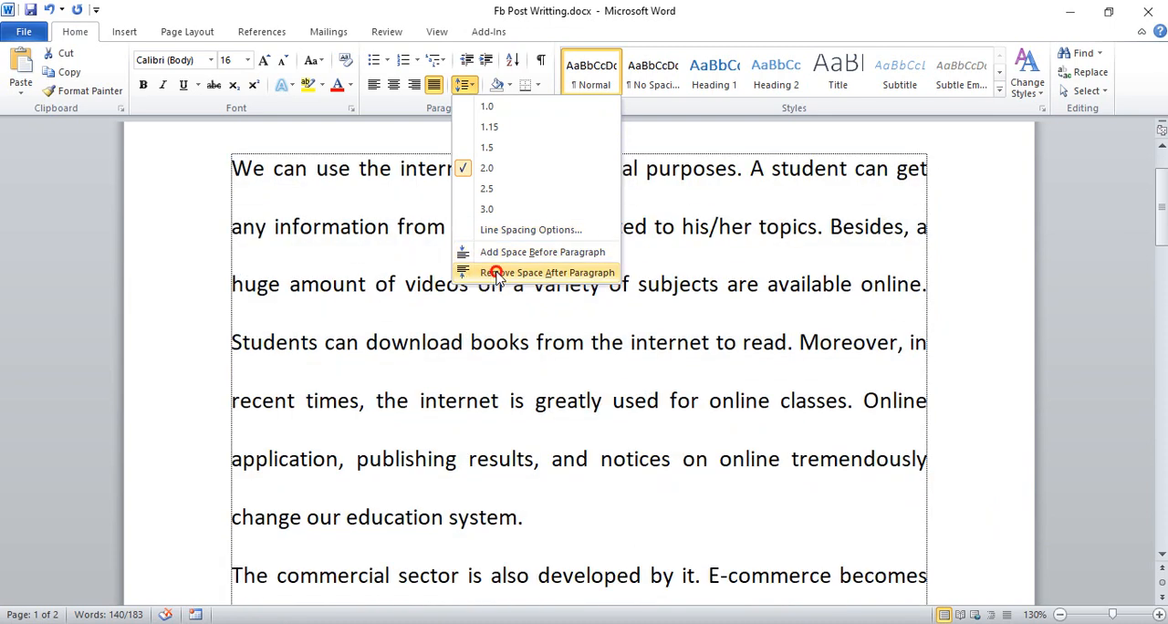
click(497, 273)
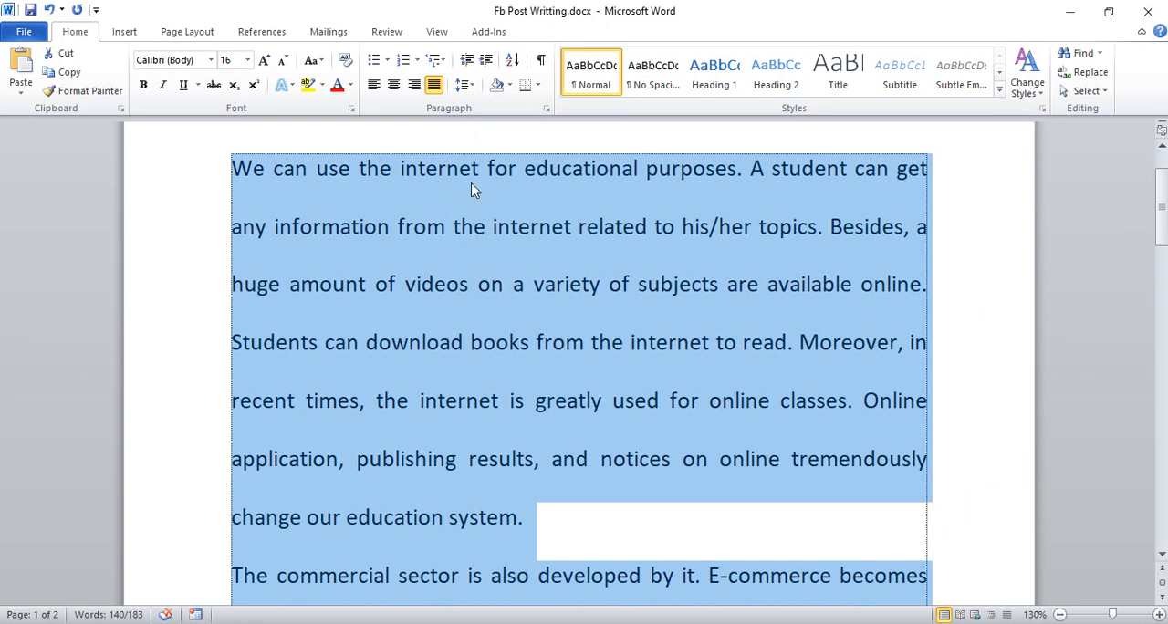
click(463, 85)
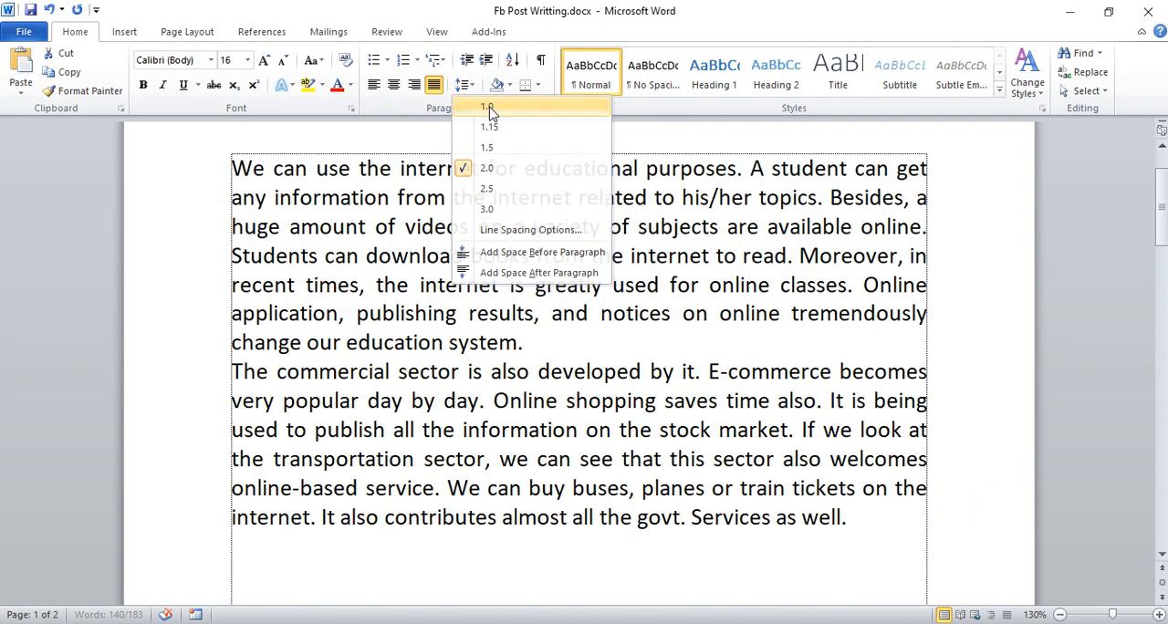
click(487, 107)
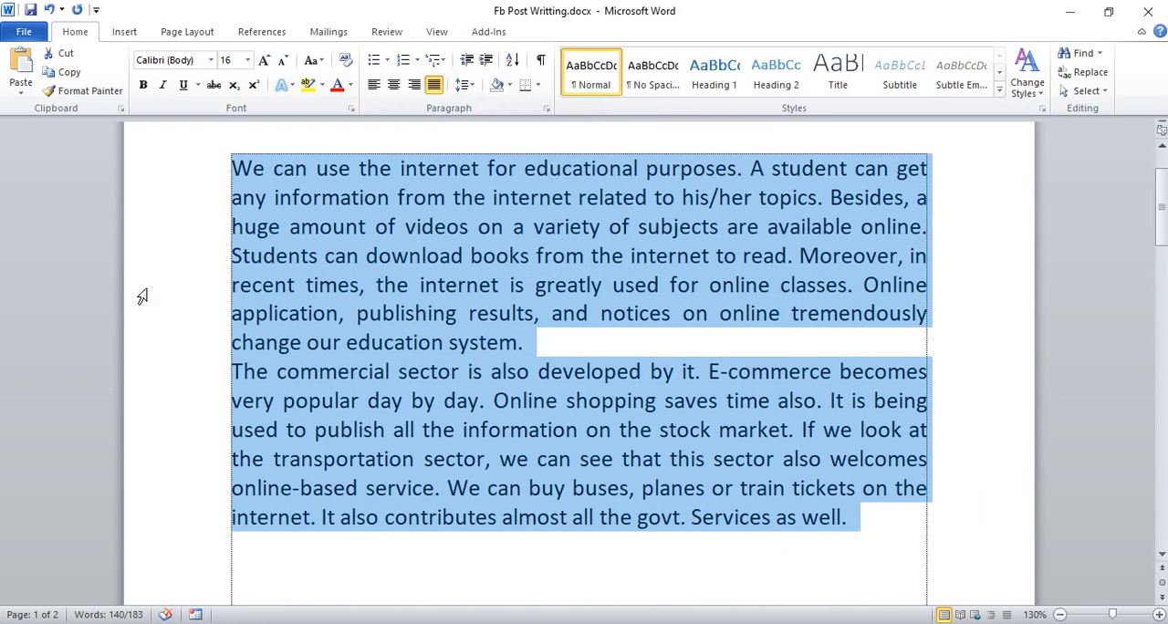
click(472, 90)
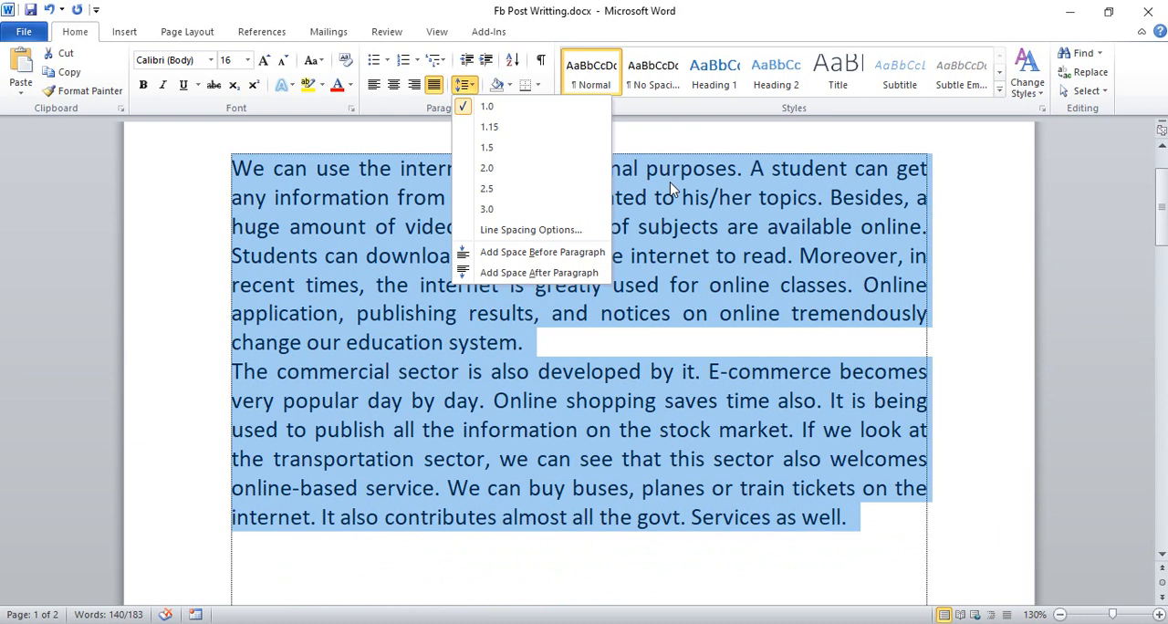
click(539, 341)
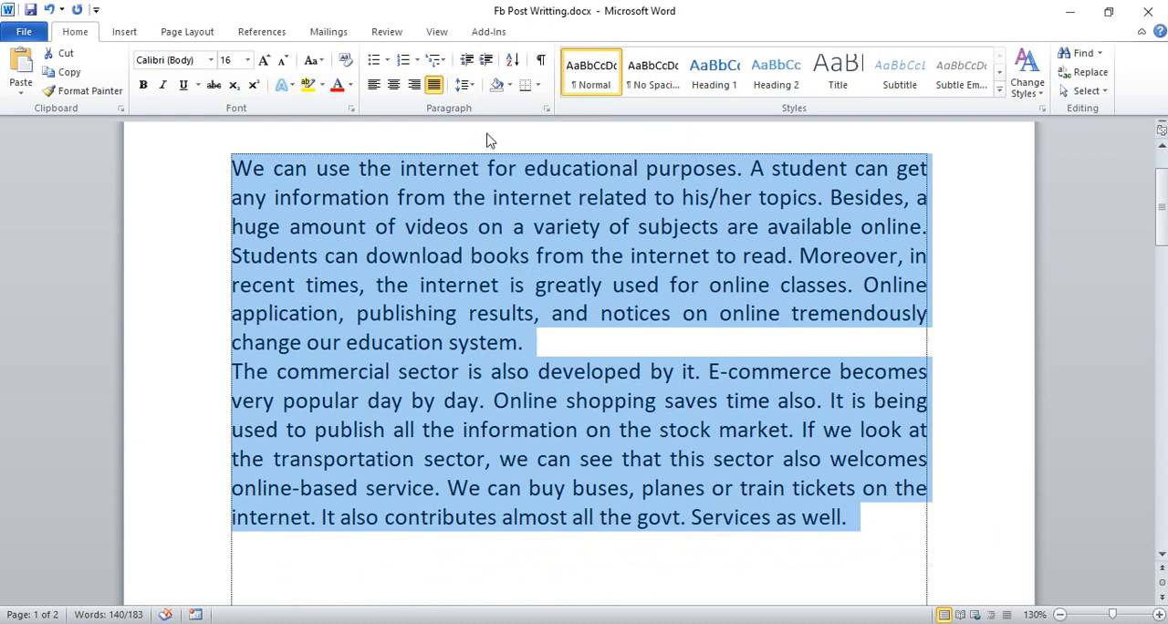
click(456, 401)
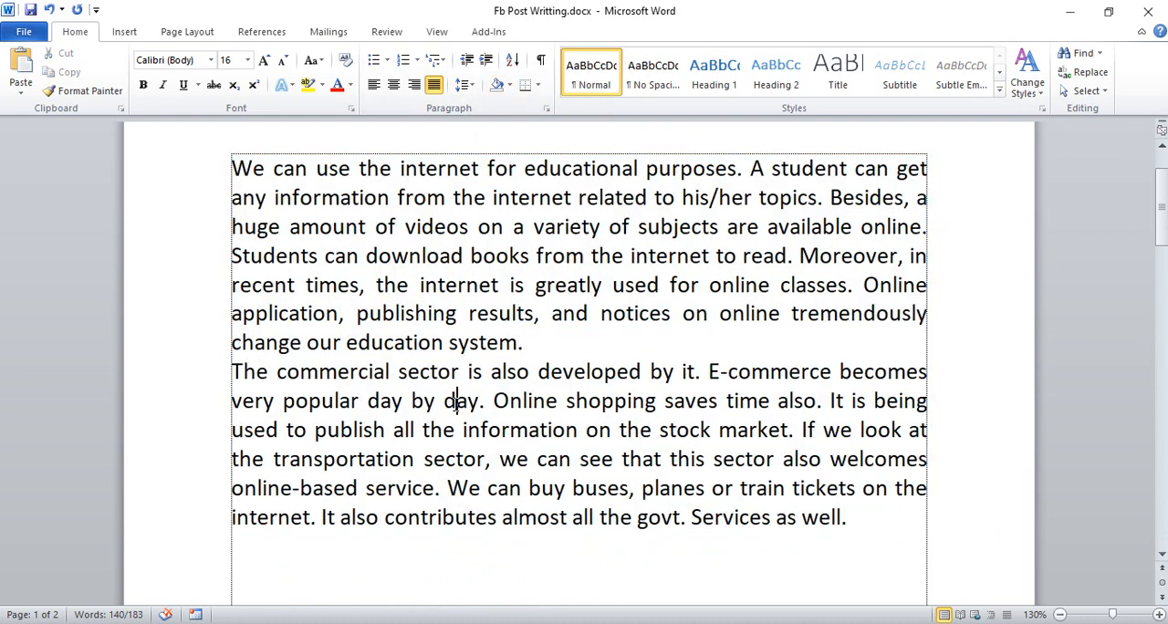
- Add a centred title line "CV" above the first paragraph, with a blank line separating it from the text
scroll(198, 328, up, 2)
click(232, 260)
key(Return)
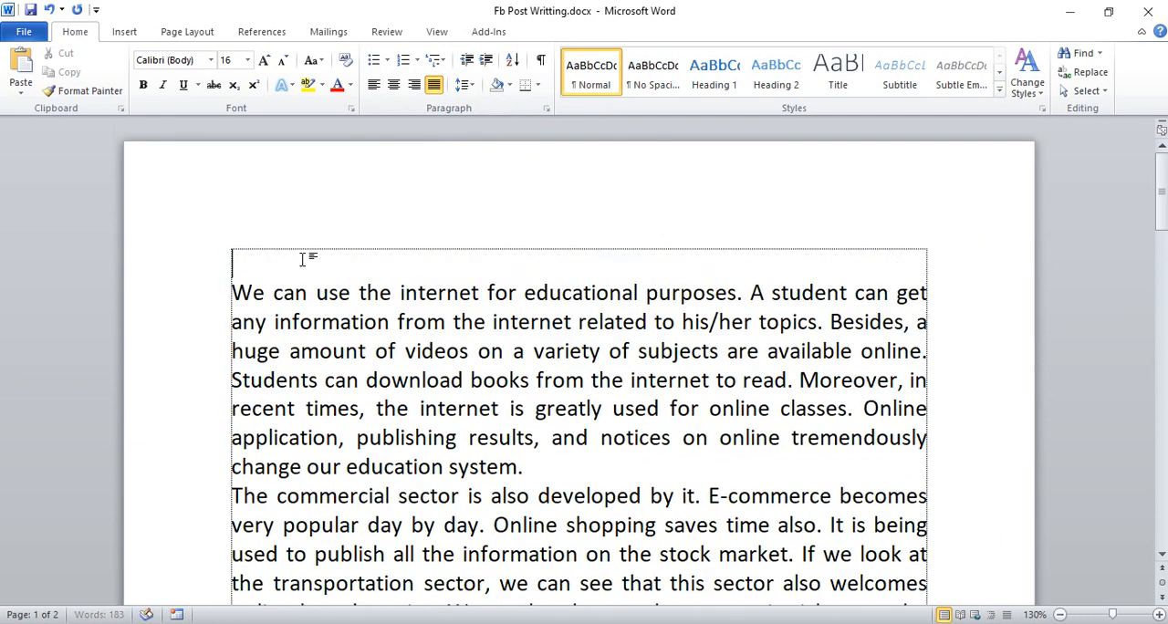
text(CV)
click(394, 84)
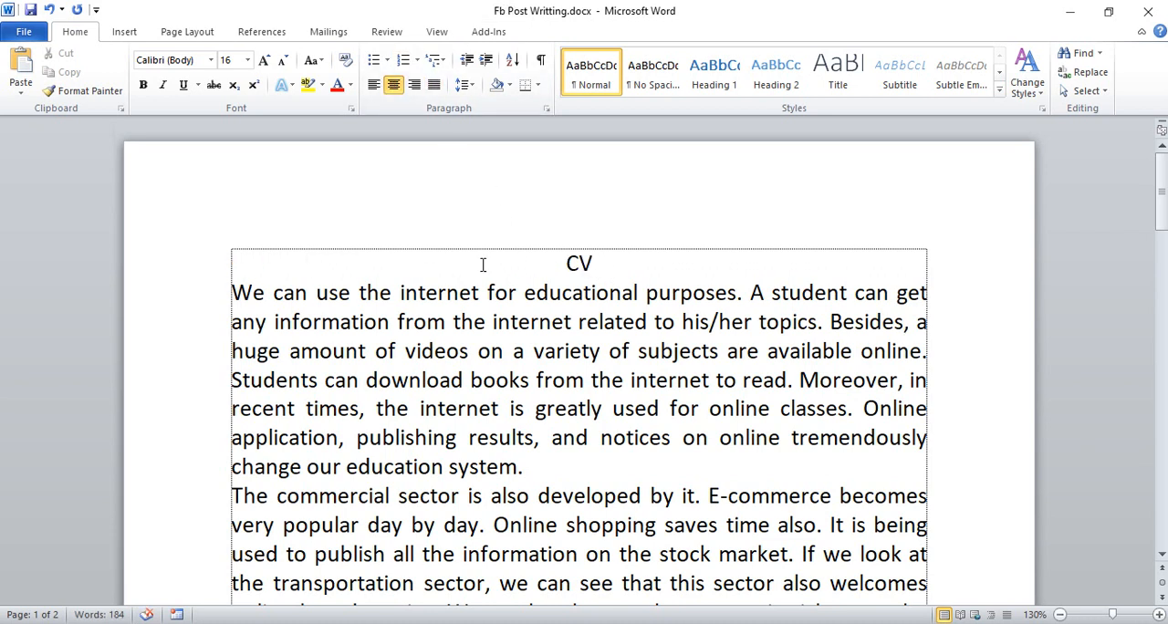
click(231, 293)
key(Return)
- Shade the CV title line with White, Background 1, Darker 15% and look over the available border options
click(580, 266)
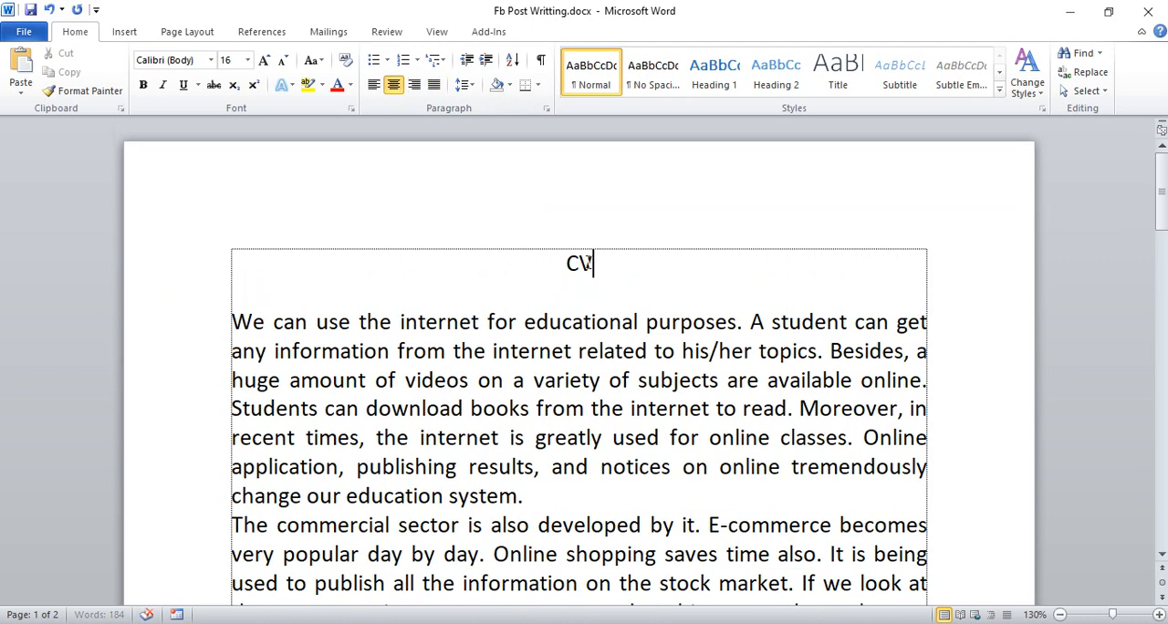
click(510, 85)
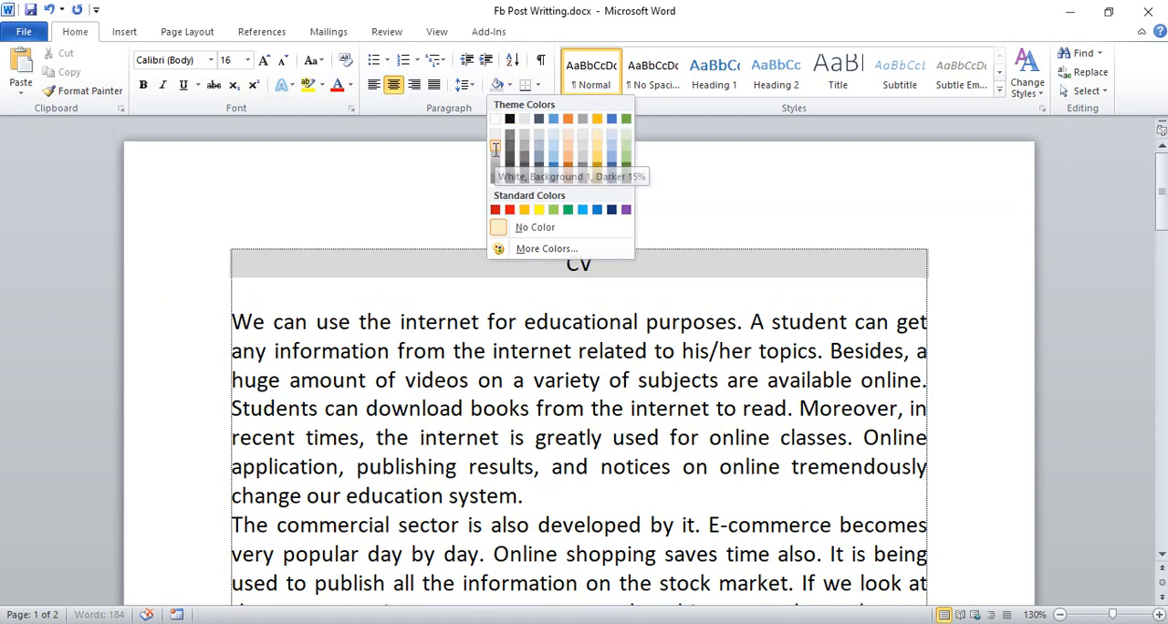
click(495, 155)
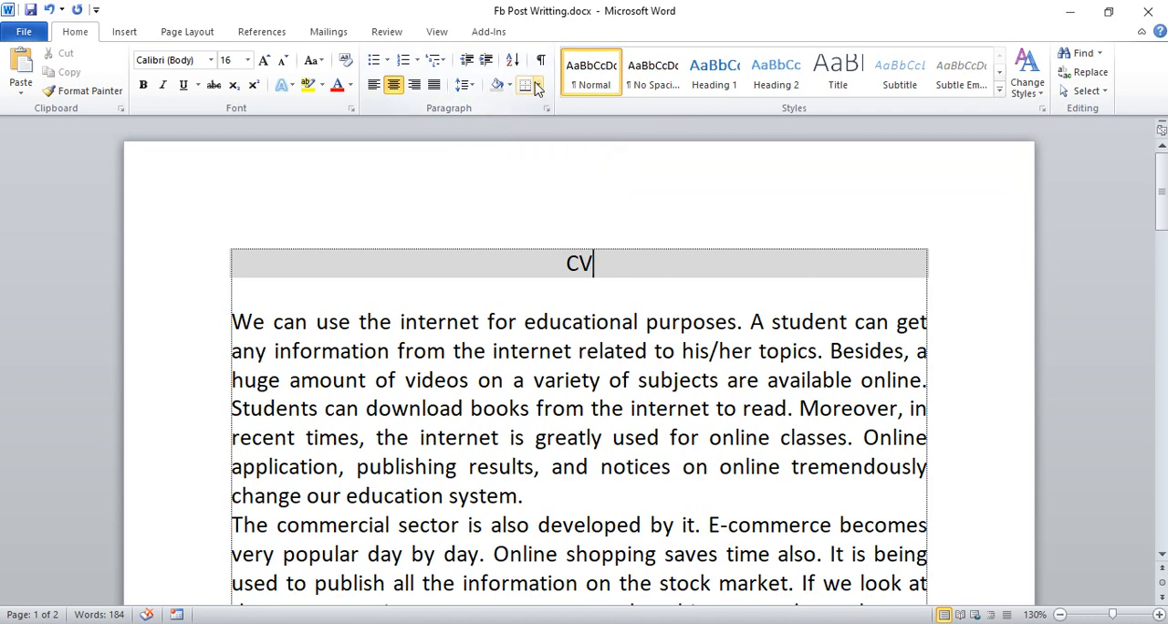
click(539, 86)
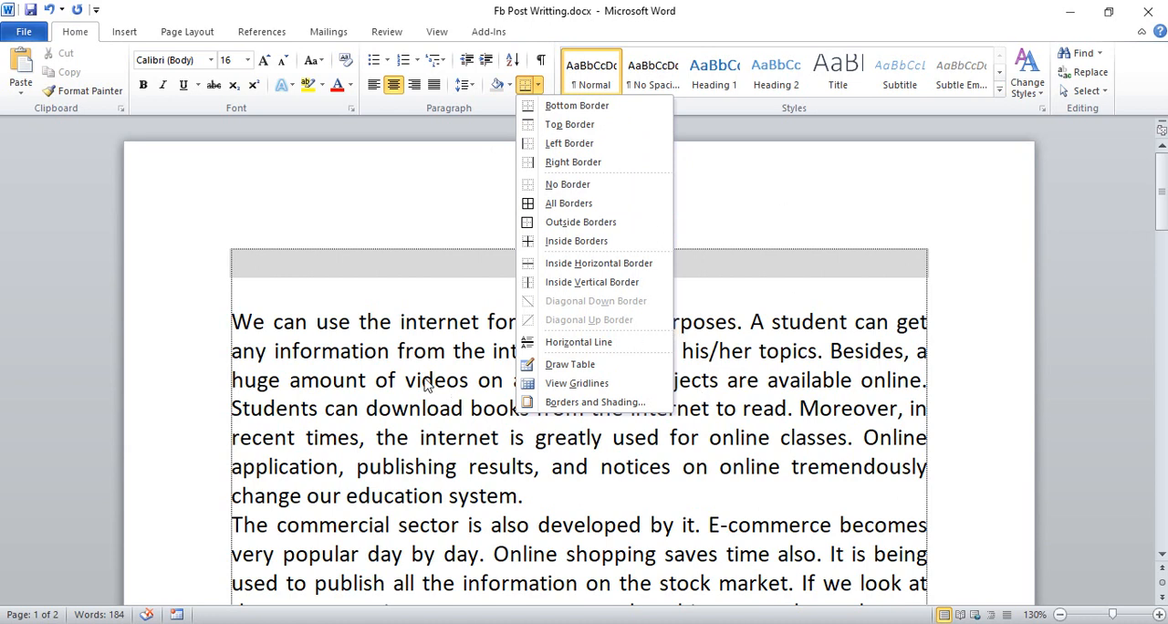
click(437, 182)
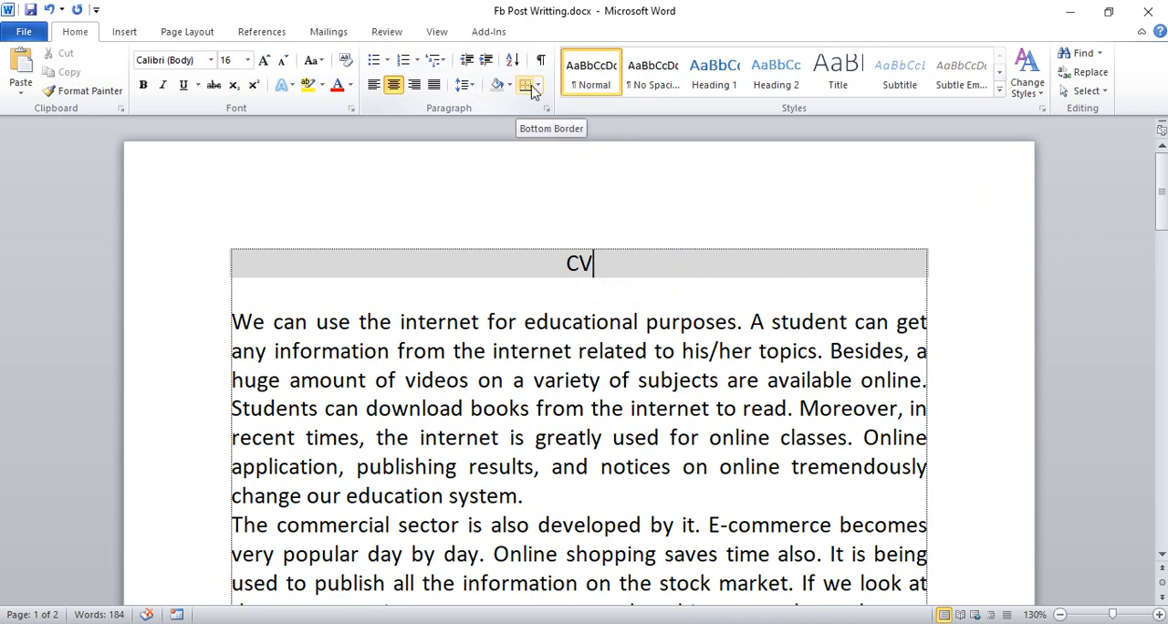
- Try Green shading on the CV title line and clear it with No Color
click(579, 270)
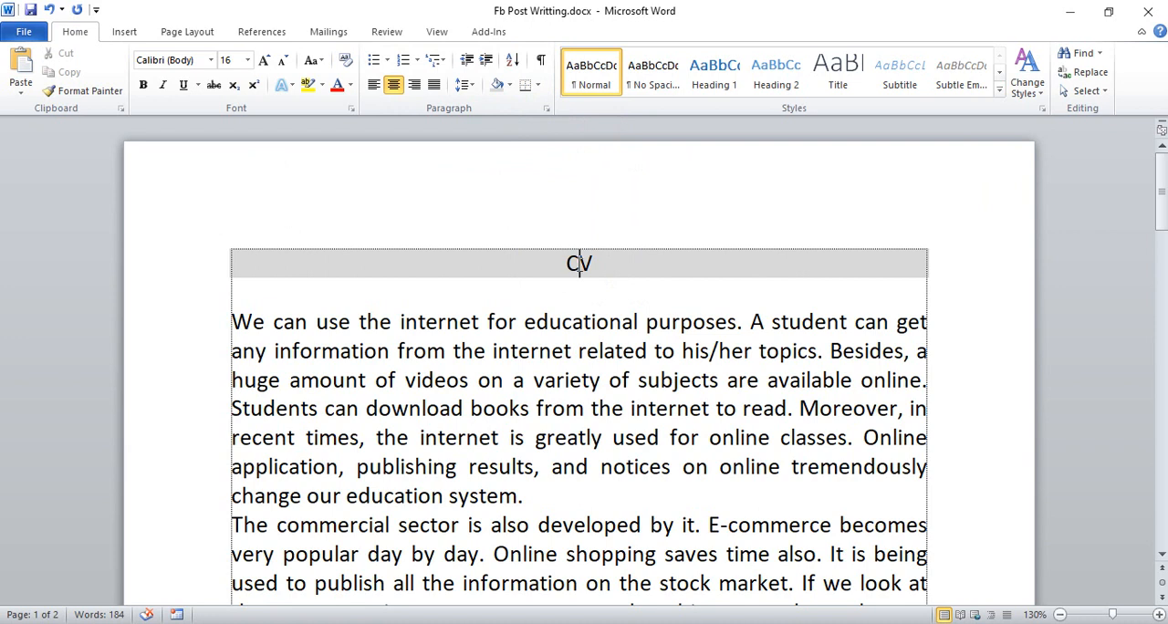
click(509, 85)
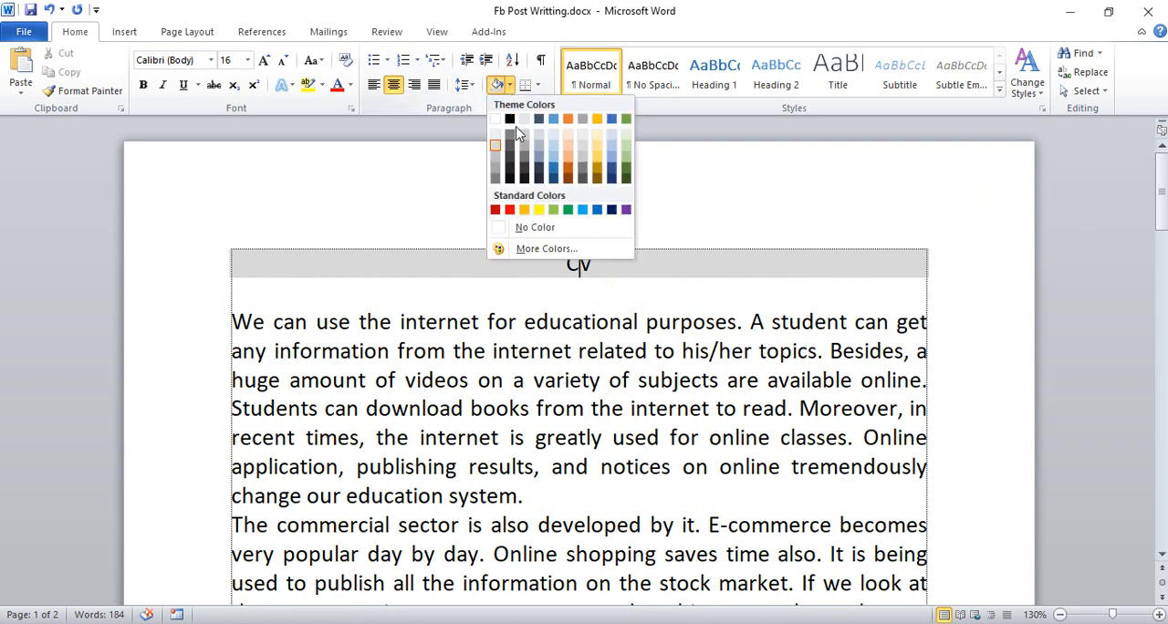
click(567, 211)
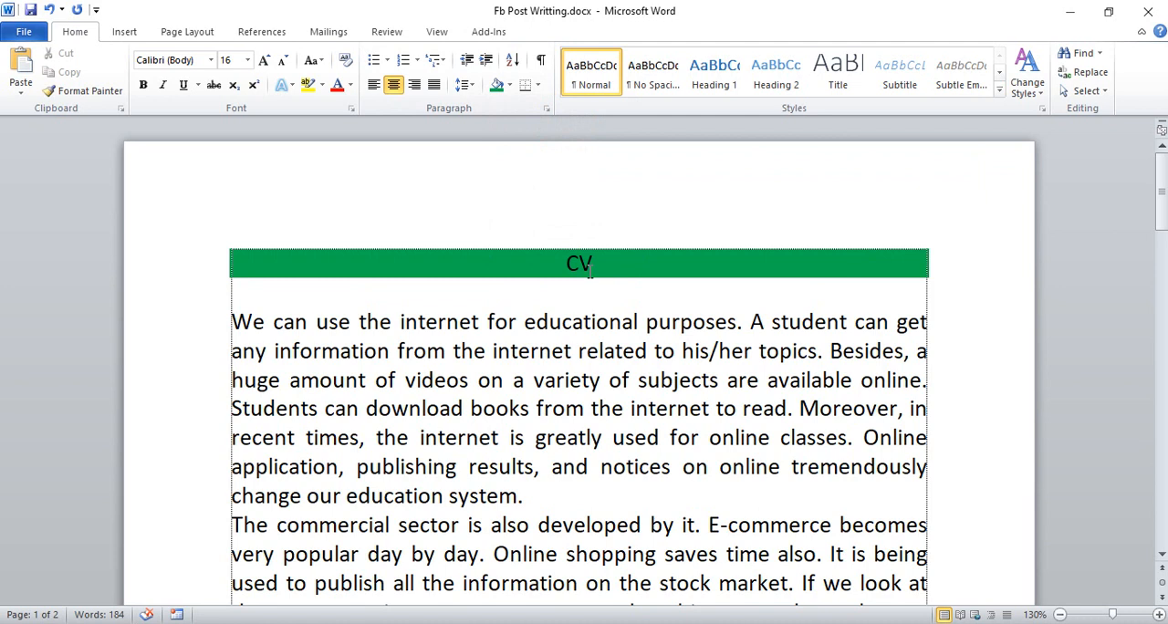
click(512, 86)
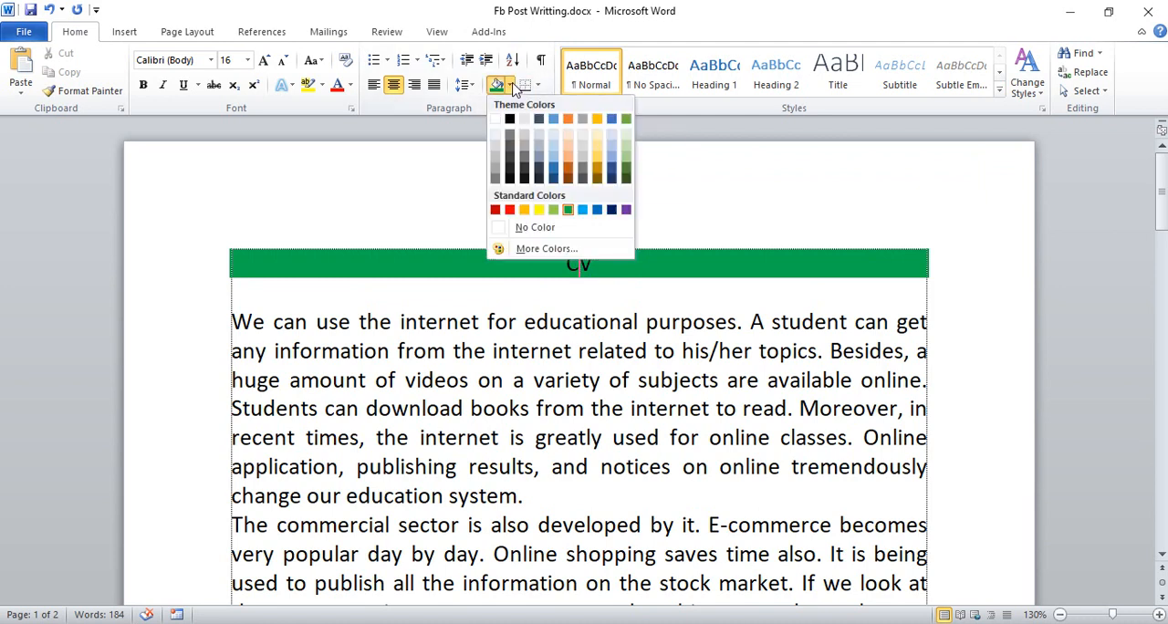
click(516, 229)
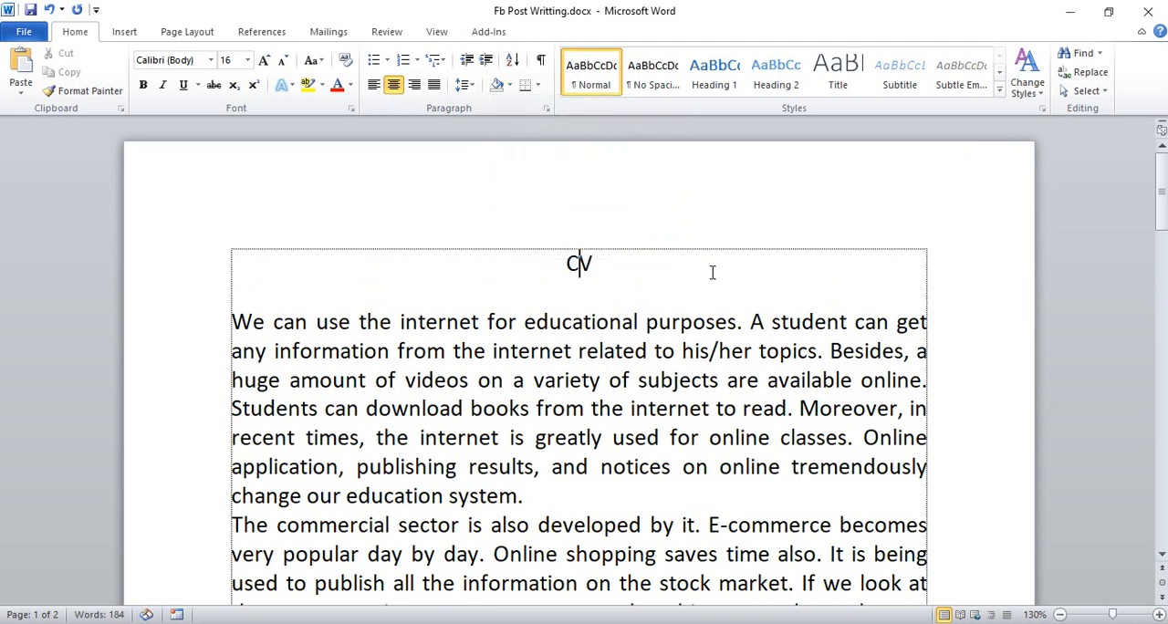